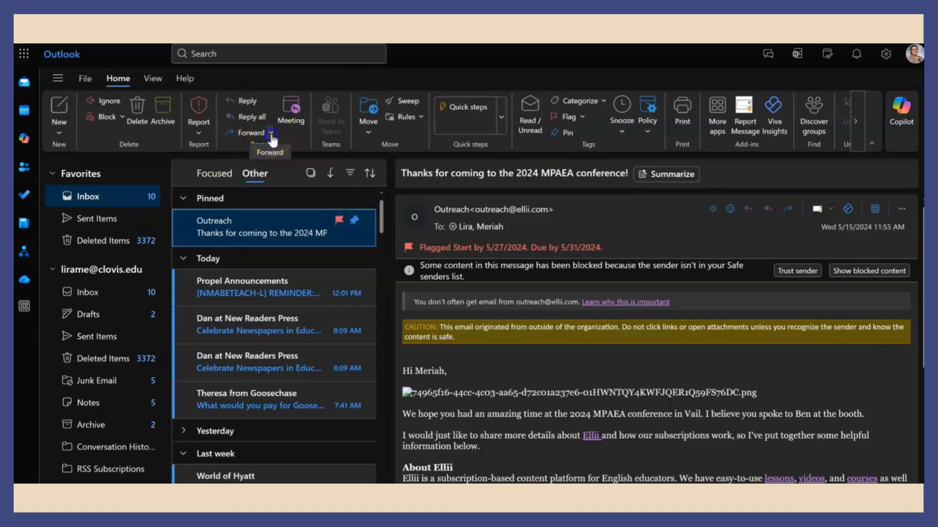
# - Glance at the Forward options without forwarding, then open the New item menu
pyautogui.click(271, 135)
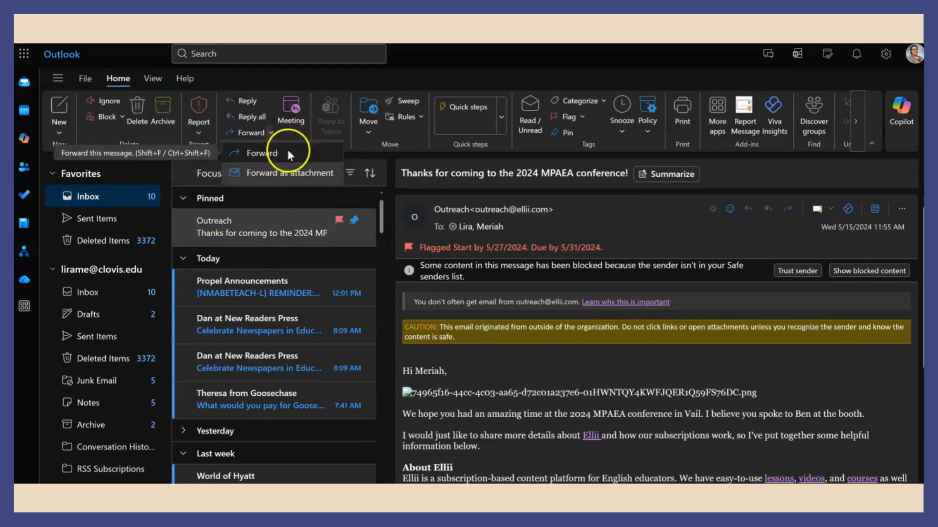
pyautogui.click(303, 84)
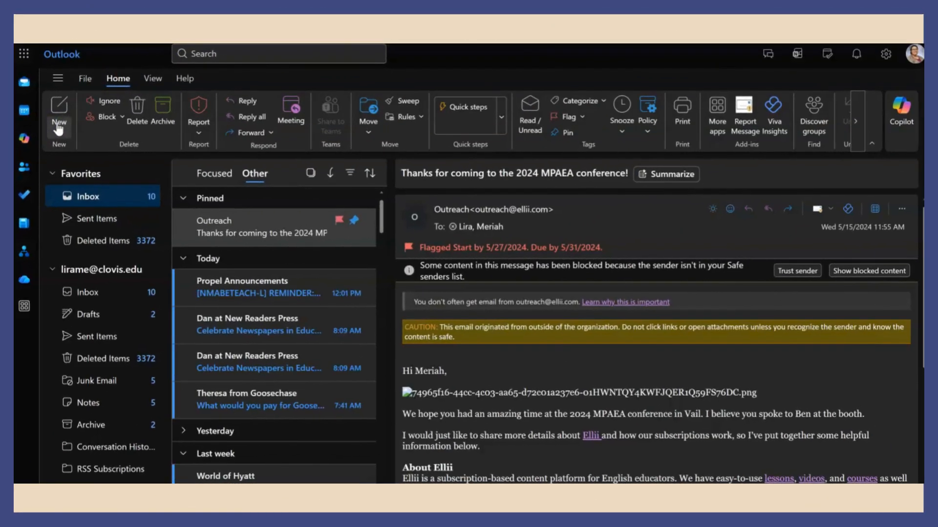
pyautogui.click(58, 128)
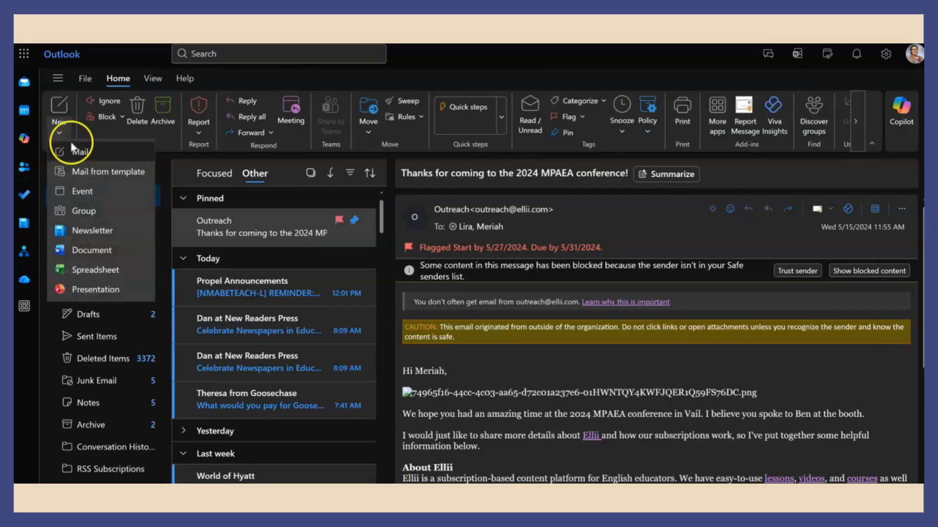
# - Choose Mail from the New menu to start a blank message
pyautogui.click(129, 172)
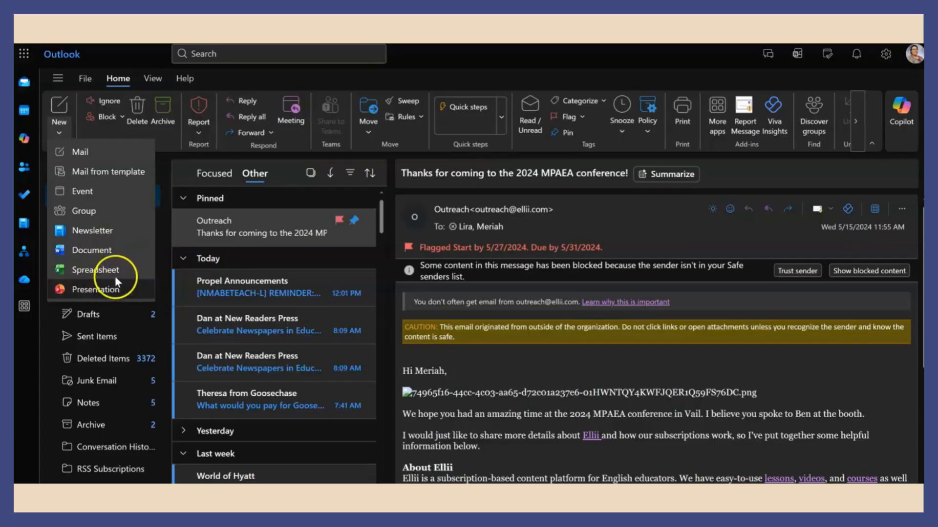
# - Enter subject 'Review Materials' and body 'Hello!' followed by the policy-review request sentence
pyautogui.click(127, 157)
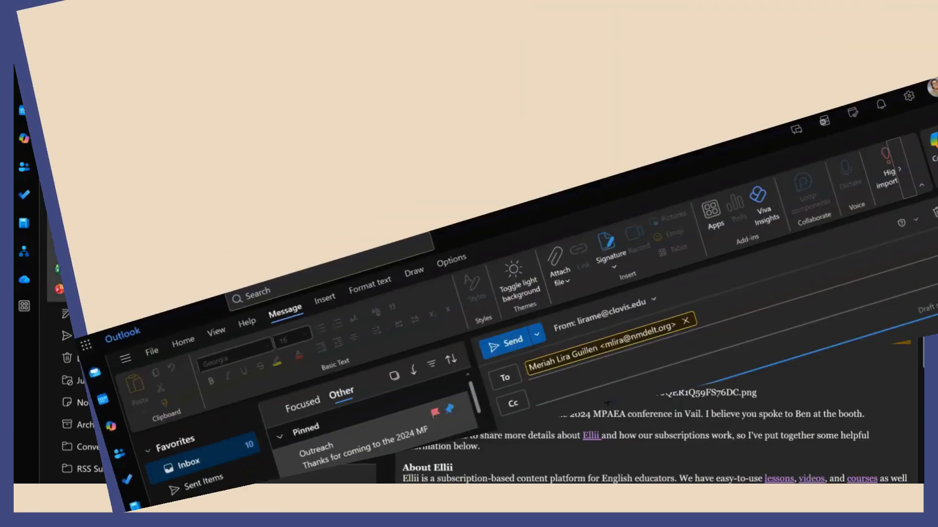
pyautogui.write('view Materials')
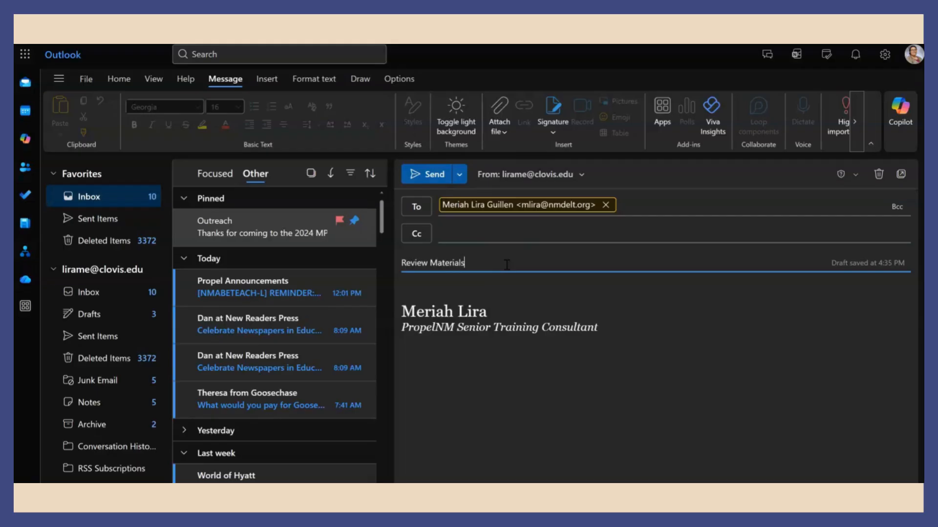
pyautogui.press('Tab')
pyautogui.write('H')
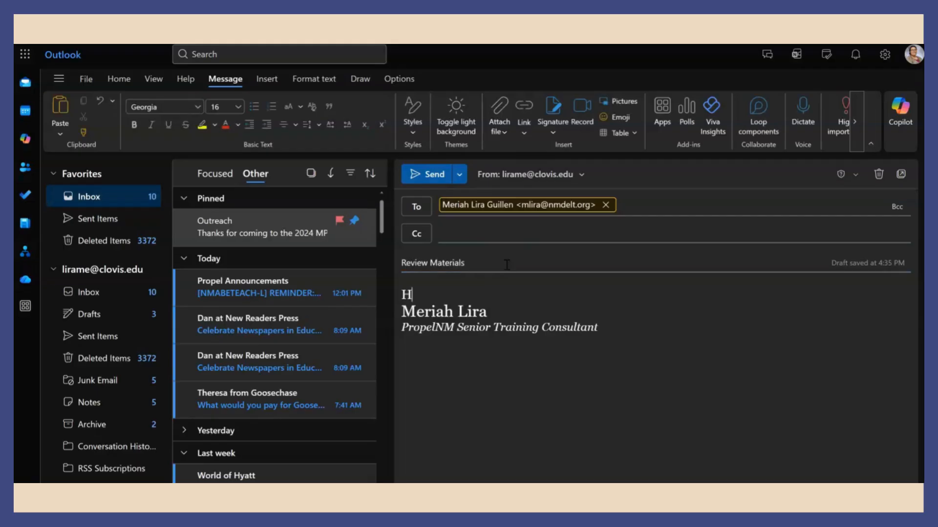
pyautogui.write('ello!')
pyautogui.press('Return')
pyautogui.press('Return')
pyautogui.write('Please r')
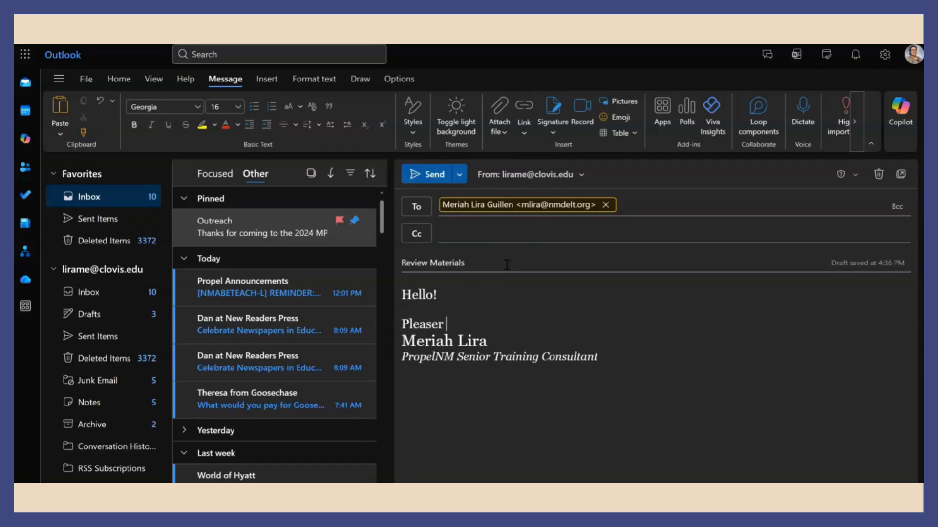
pyautogui.write('eview the document ')
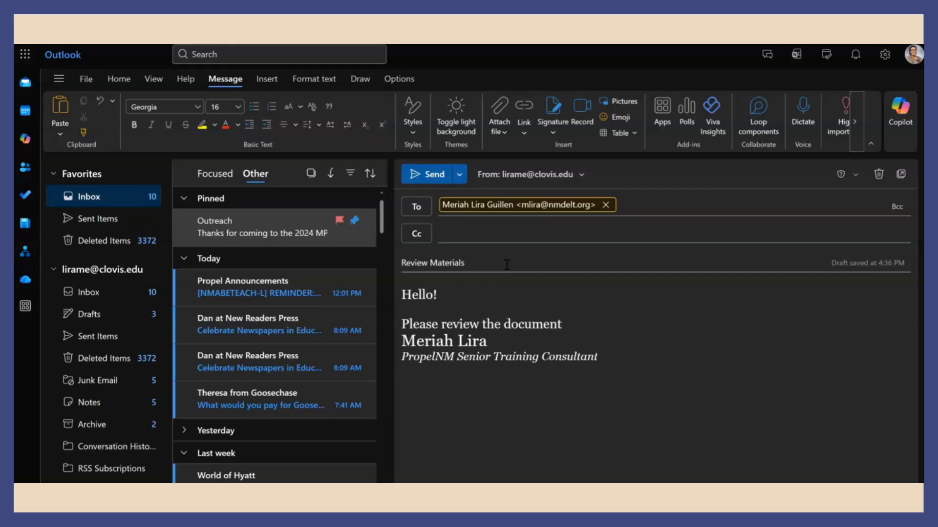
pyautogui.write('to review the')
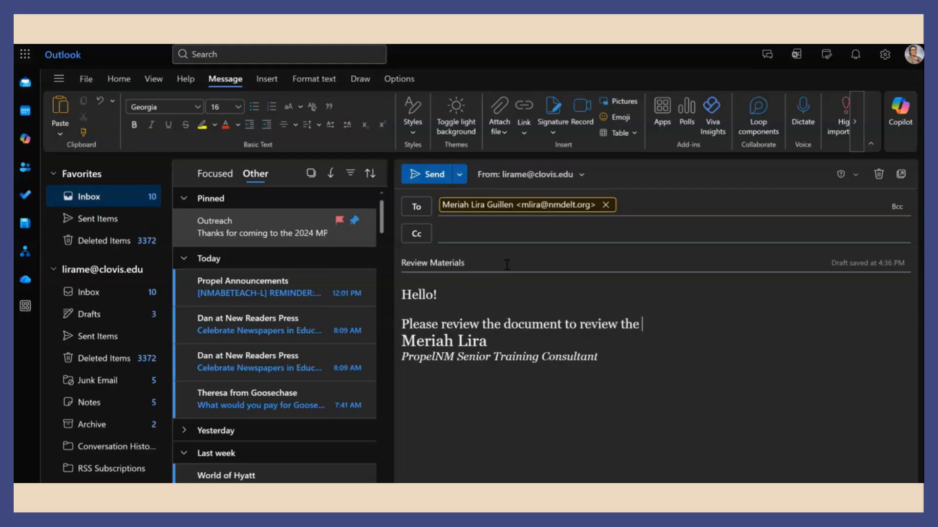
pyautogui.write(' policies of the program.')
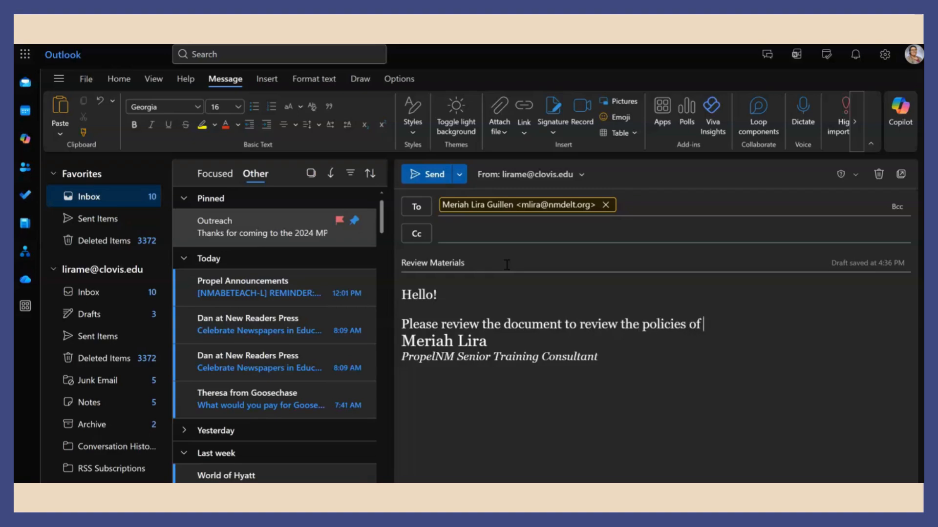
pyautogui.press('Return')
pyautogui.press('Return')
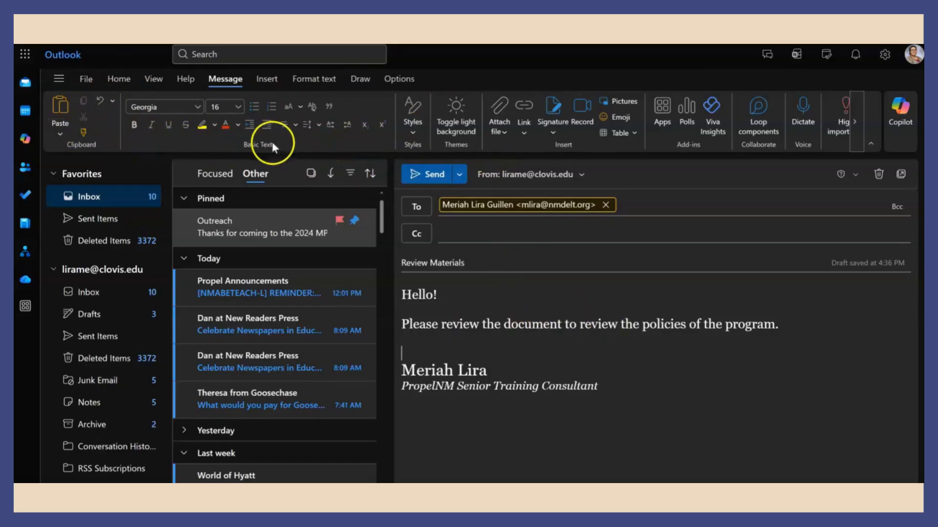
# - Preview the message on a light background, switch back to dark, and show the Attach file choices
pyautogui.click(411, 132)
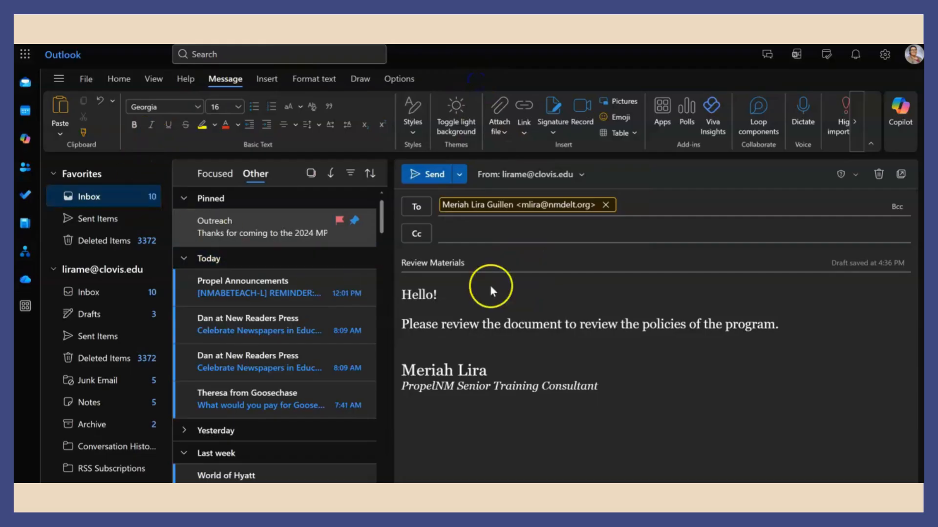
pyautogui.click(473, 127)
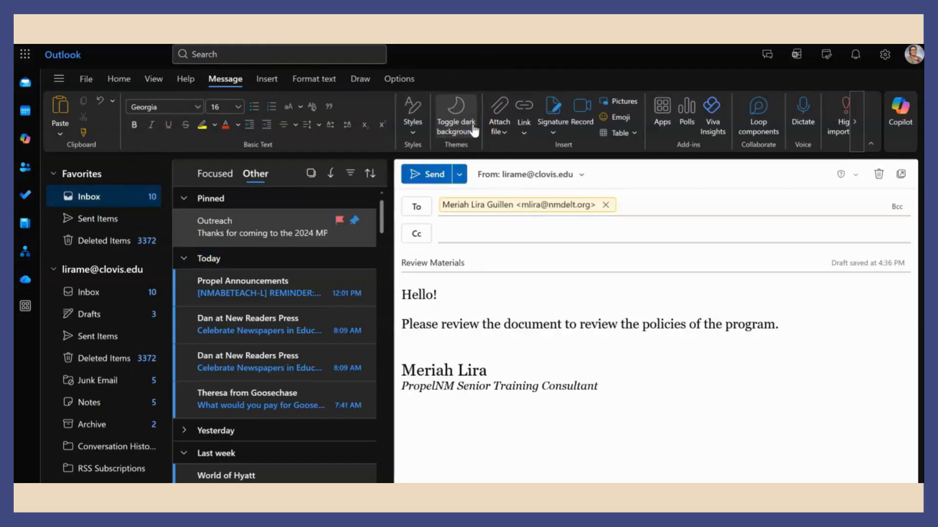
pyautogui.click(473, 127)
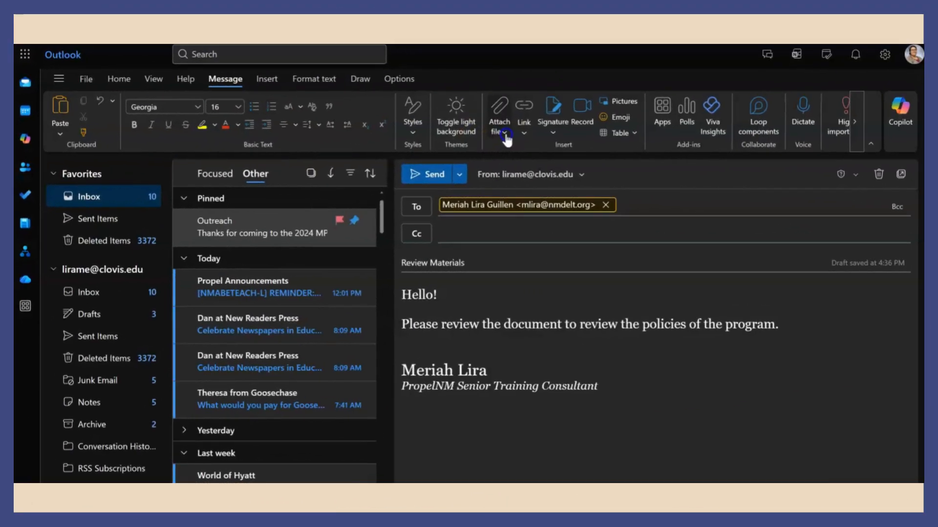
pyautogui.click(505, 136)
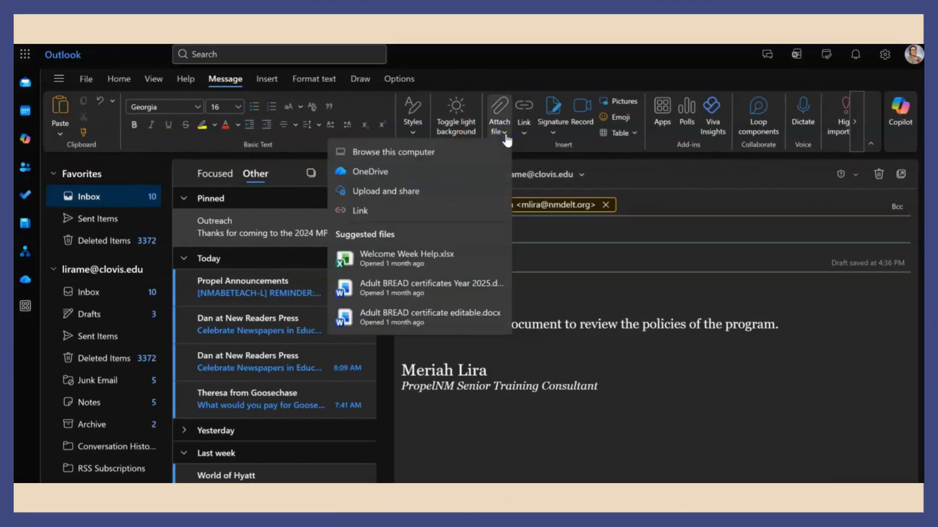
# - Insert Welcome Week Help.xlsx into the message body as a shared link
pyautogui.click(455, 164)
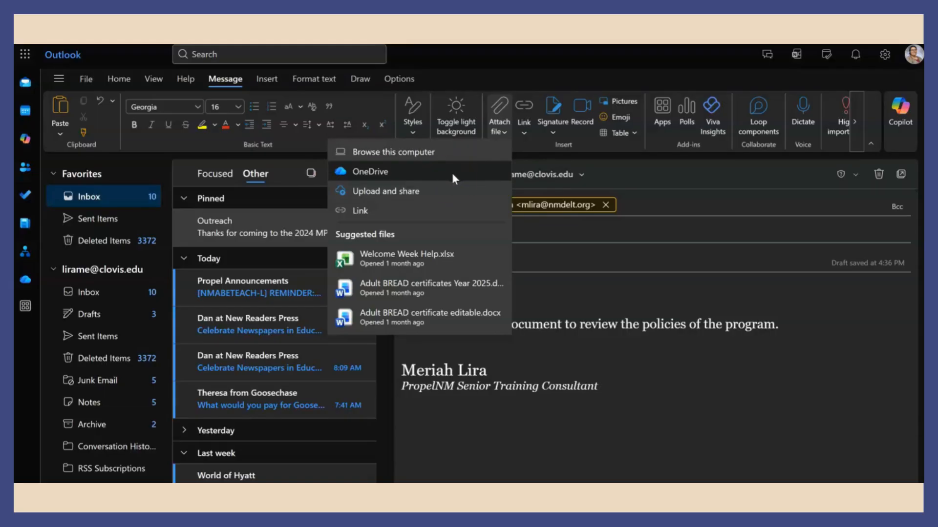
pyautogui.click(452, 190)
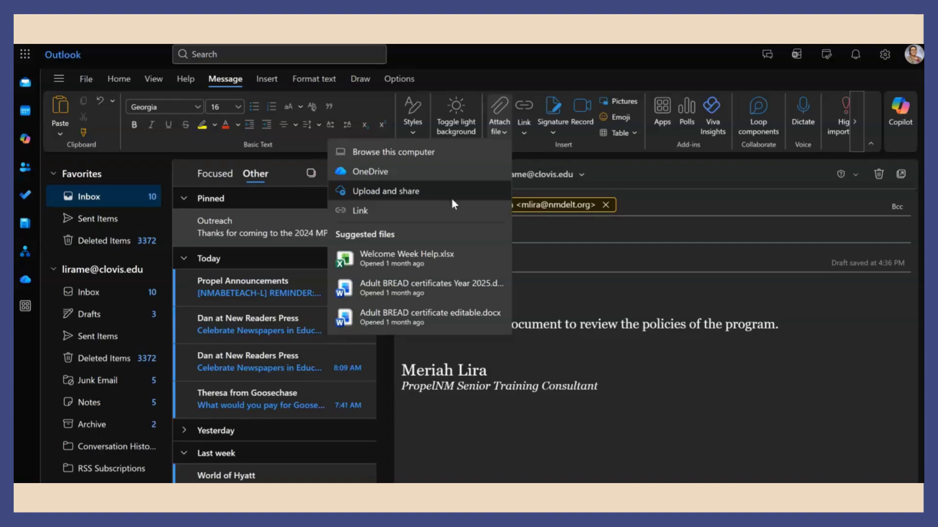
pyautogui.click(447, 215)
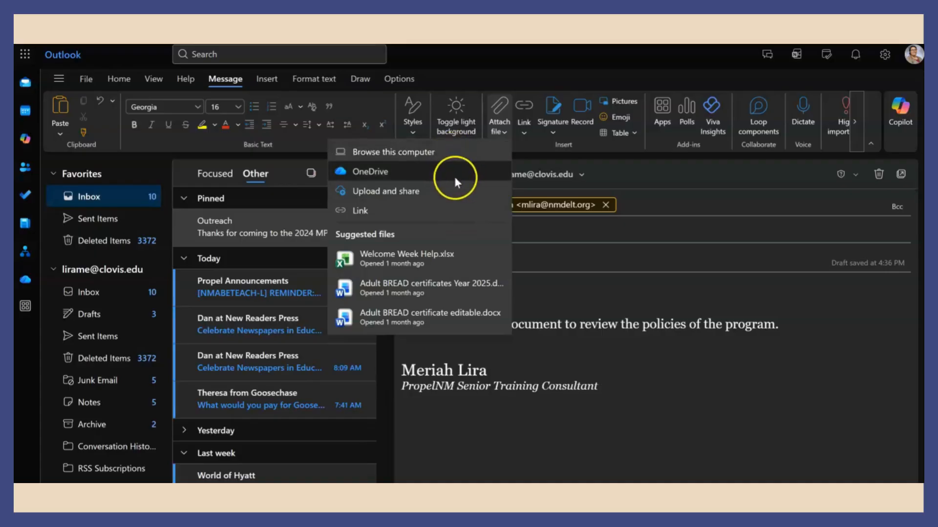
pyautogui.click(470, 258)
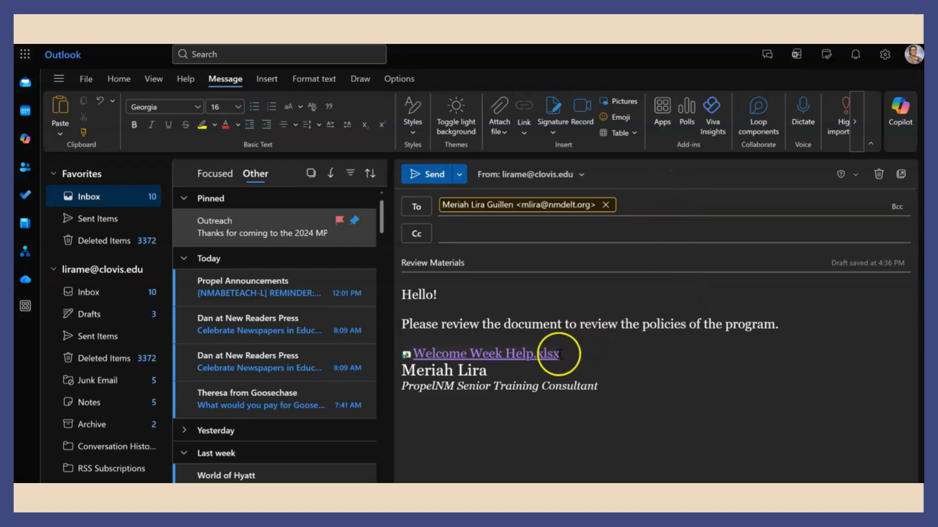
pyautogui.moveTo(539, 362)
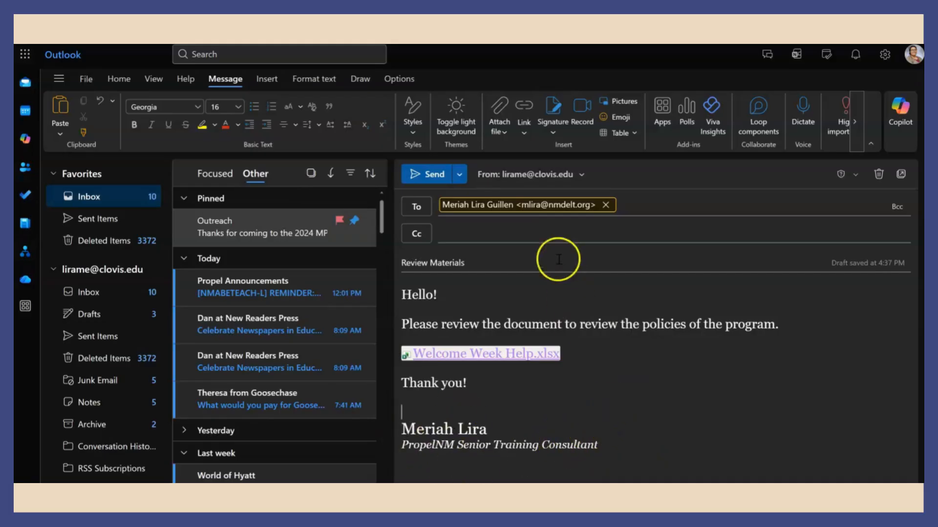
# - Create a new signature named PNM containing the sender's name and e-mail address
pyautogui.click(562, 123)
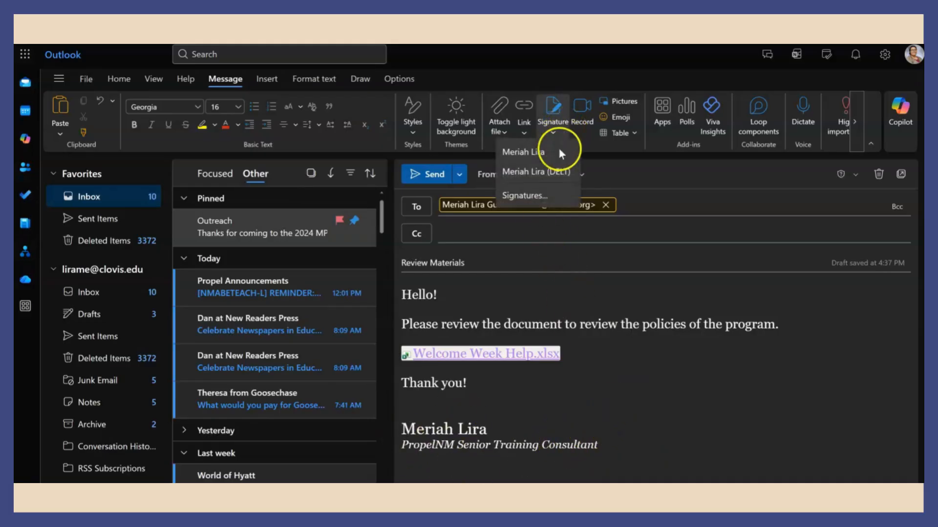
pyautogui.click(546, 195)
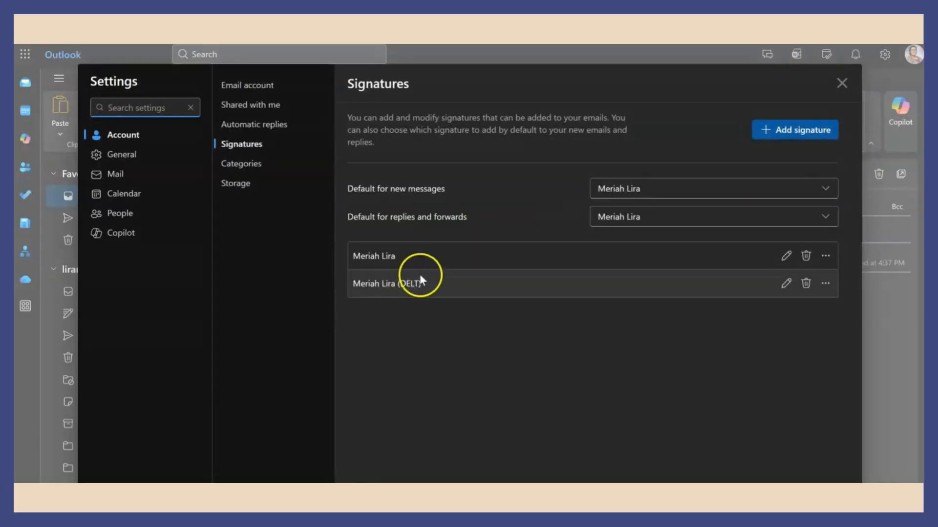
pyautogui.click(766, 130)
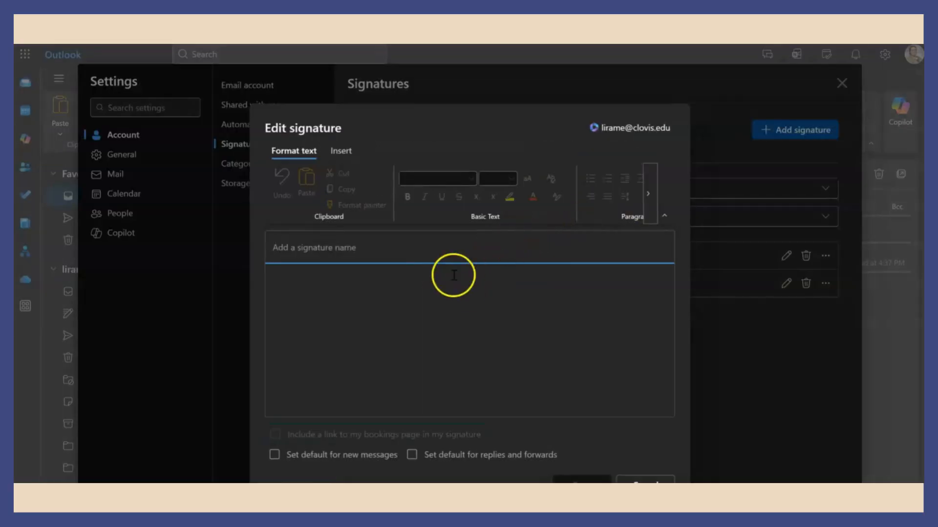
pyautogui.click(427, 258)
pyautogui.write('PNM')
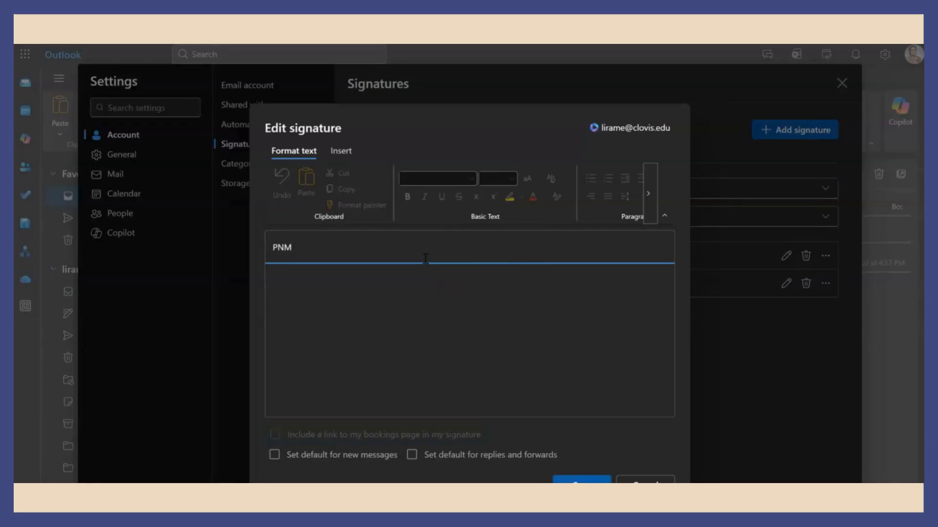
pyautogui.click(360, 293)
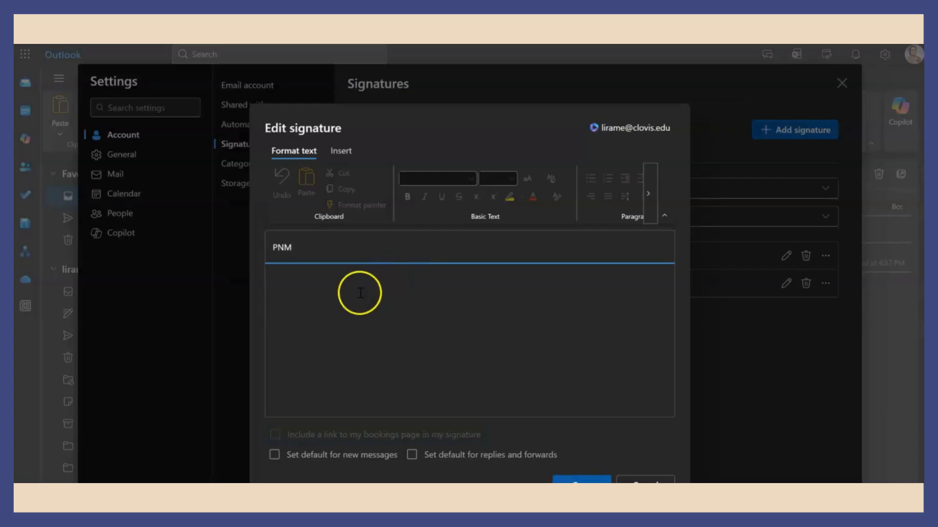
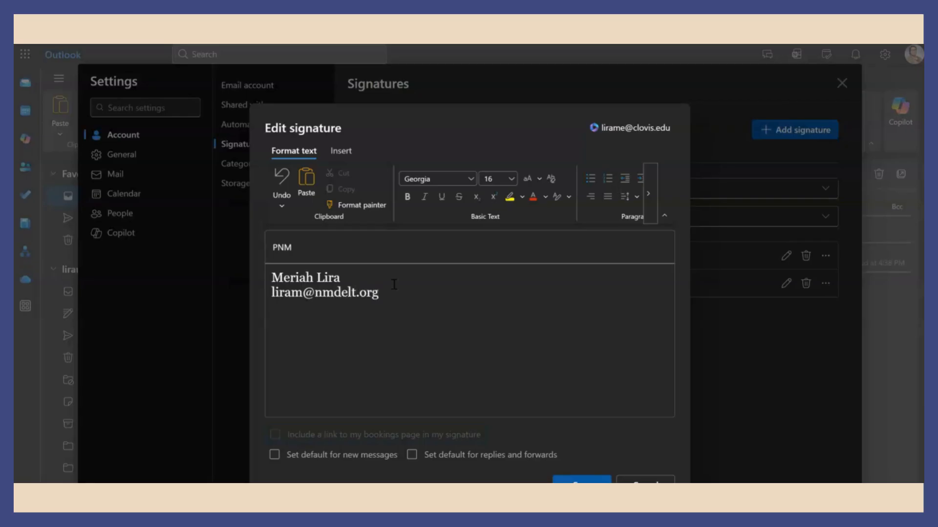
pyautogui.moveTo(341, 276); pyautogui.dragTo(271, 278)
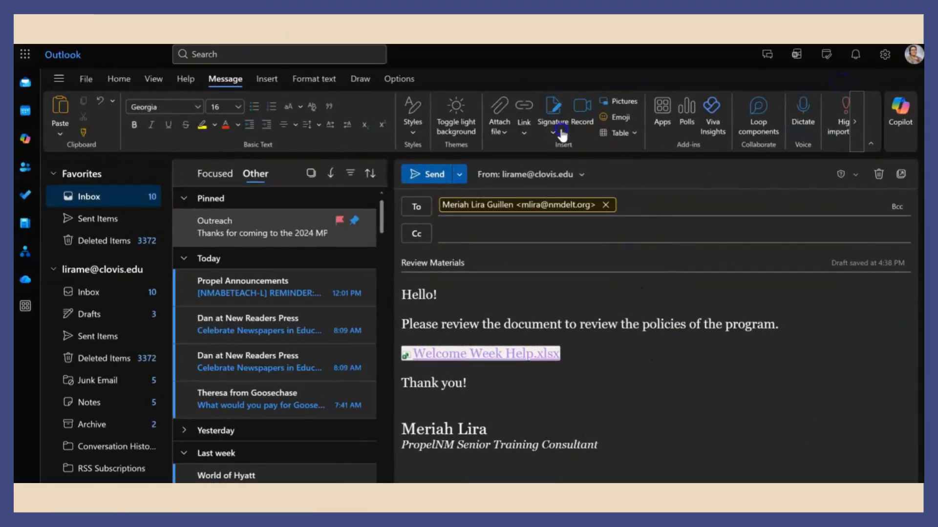
# - Try the PNM signature in the draft, then revert to the consultant-title signature
pyautogui.click(561, 133)
pyautogui.click(545, 184)
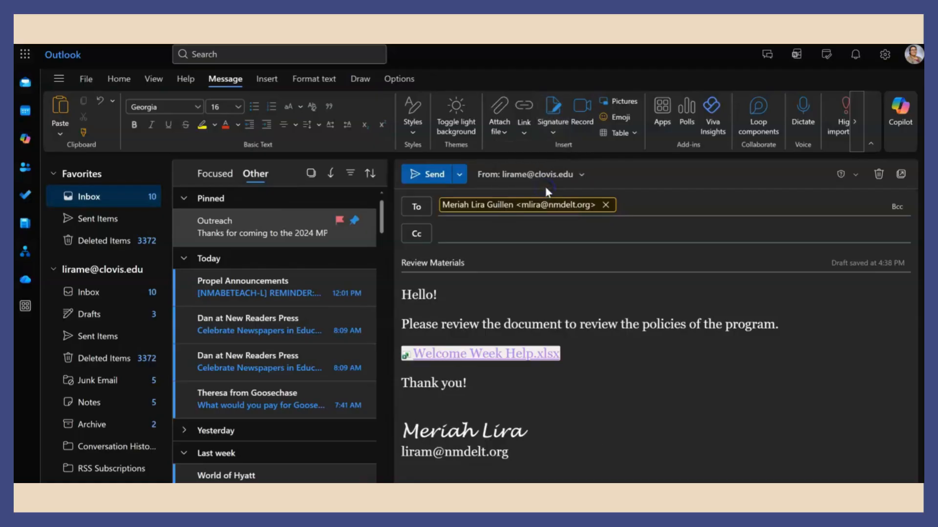
pyautogui.click(553, 117)
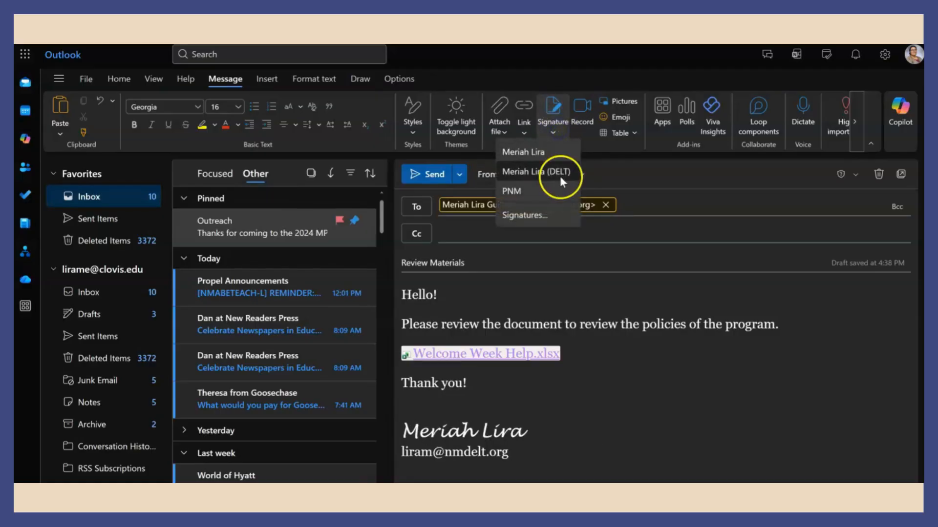
pyautogui.click(560, 176)
pyautogui.click(645, 430)
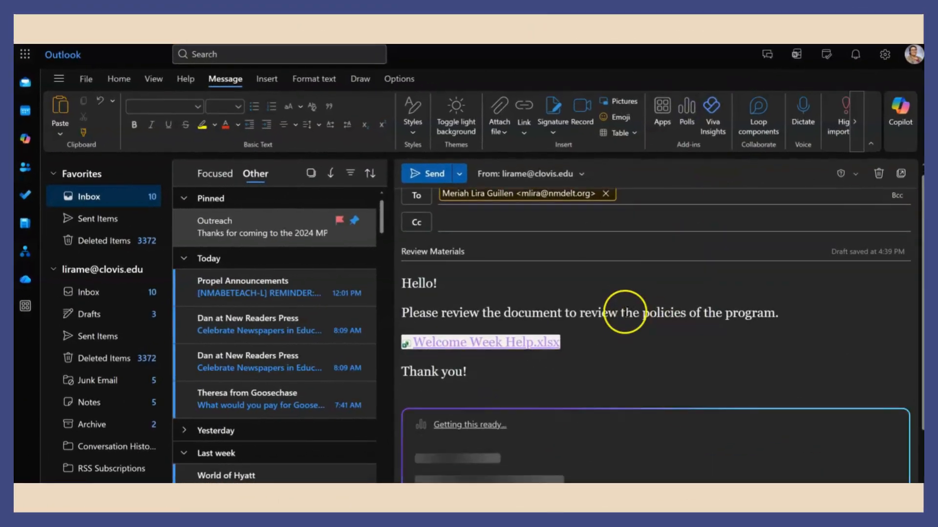
# - Ask what time recipients can meet, with poll options 11:00, 2:00, 4:00 and 6:00
pyautogui.click(631, 314)
pyautogui.write('Wha')
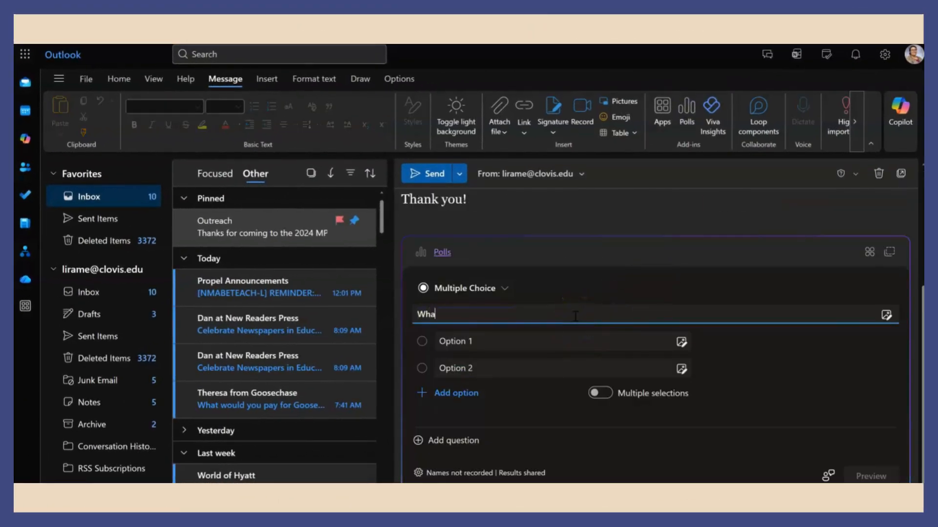
pyautogui.write('t time would you be an')
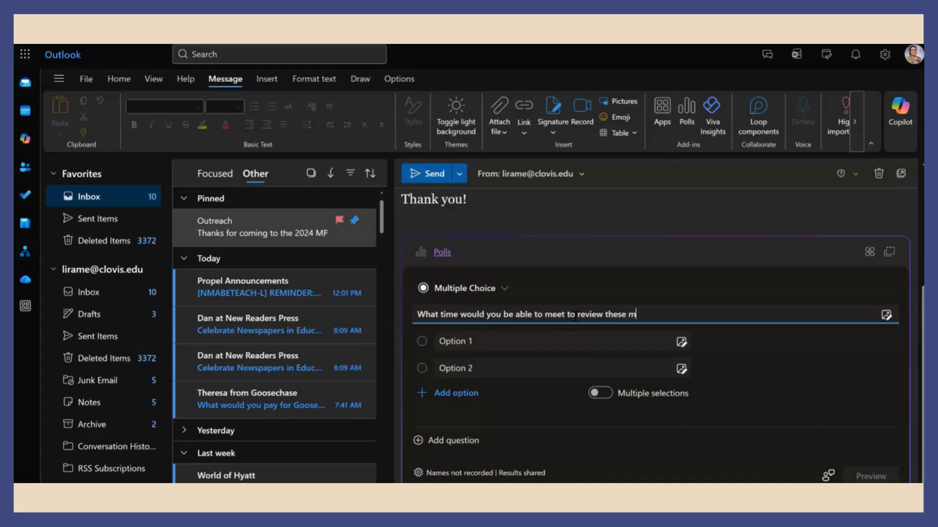
pyautogui.click(549, 341)
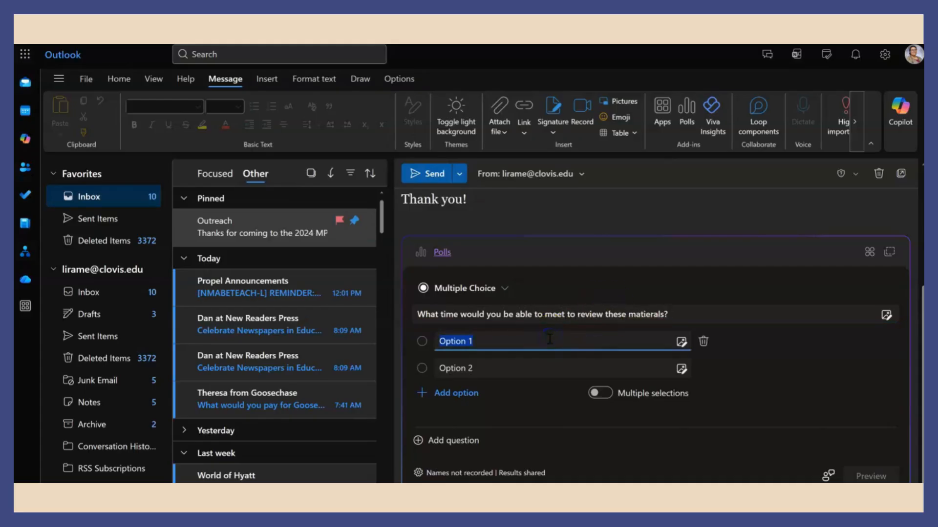
pyautogui.write('11:00')
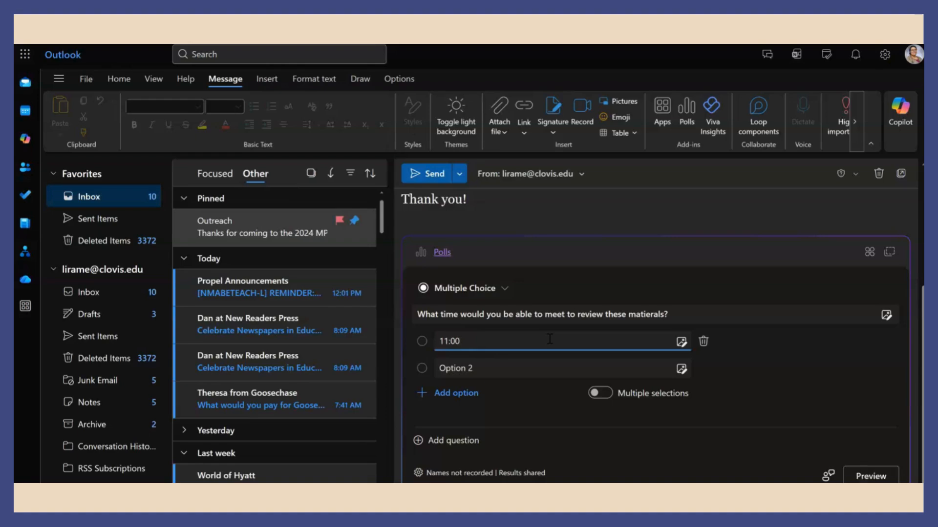
pyautogui.press('Tab')
pyautogui.write('2:00')
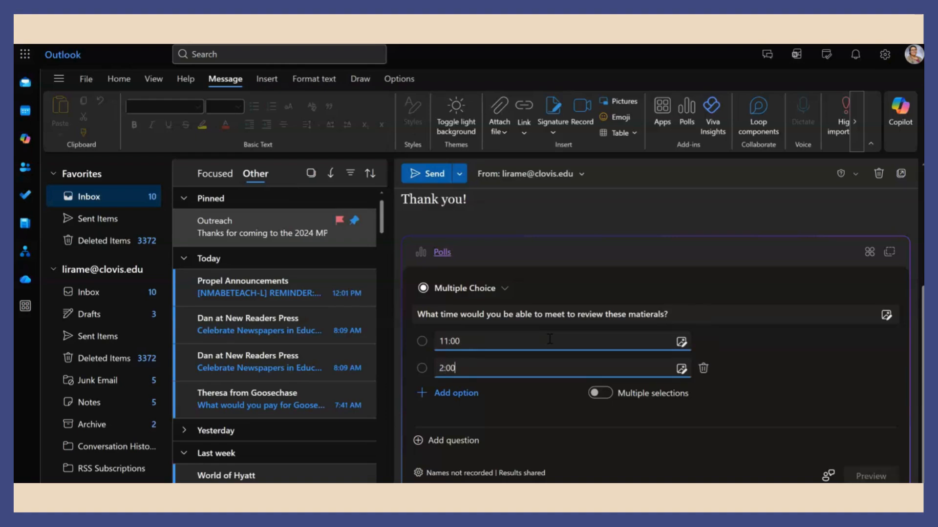
pyautogui.click(474, 394)
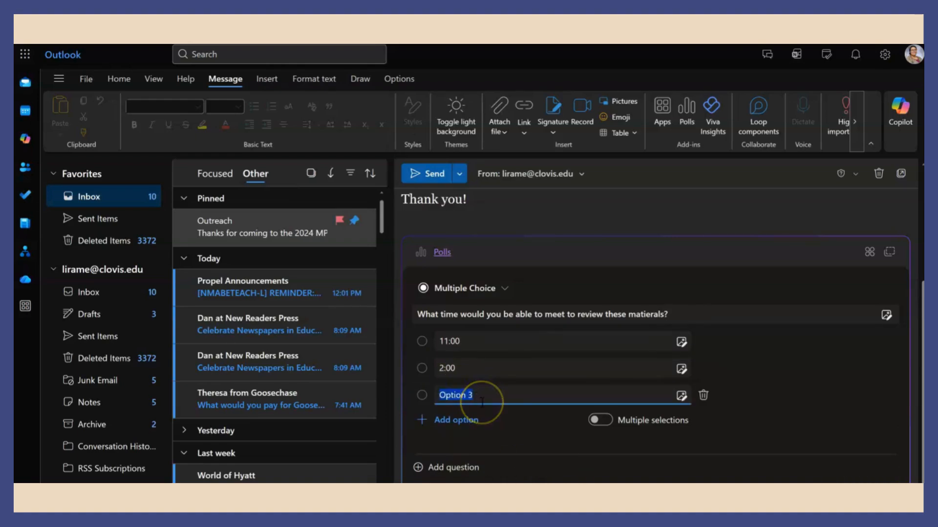
pyautogui.write('4:00')
pyautogui.click(452, 420)
pyautogui.write('6:00')
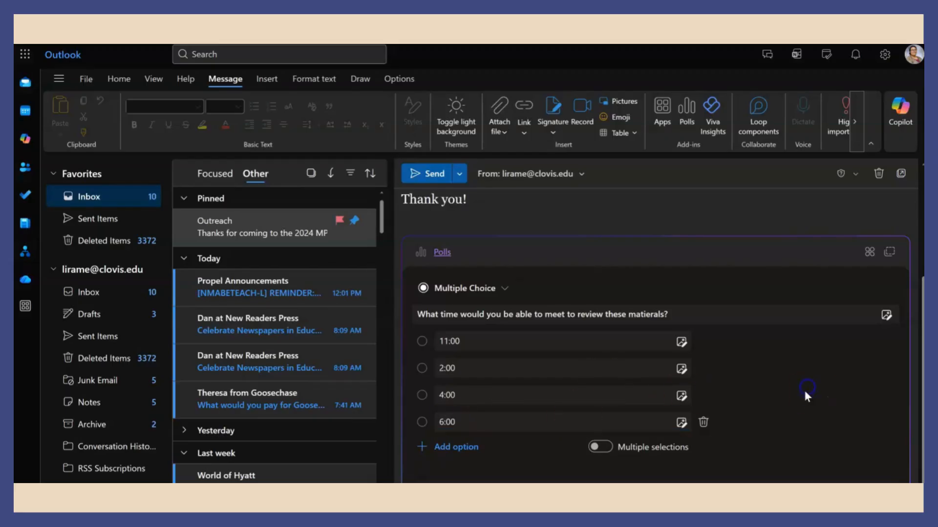
pyautogui.scroll(-1, 804, 388)
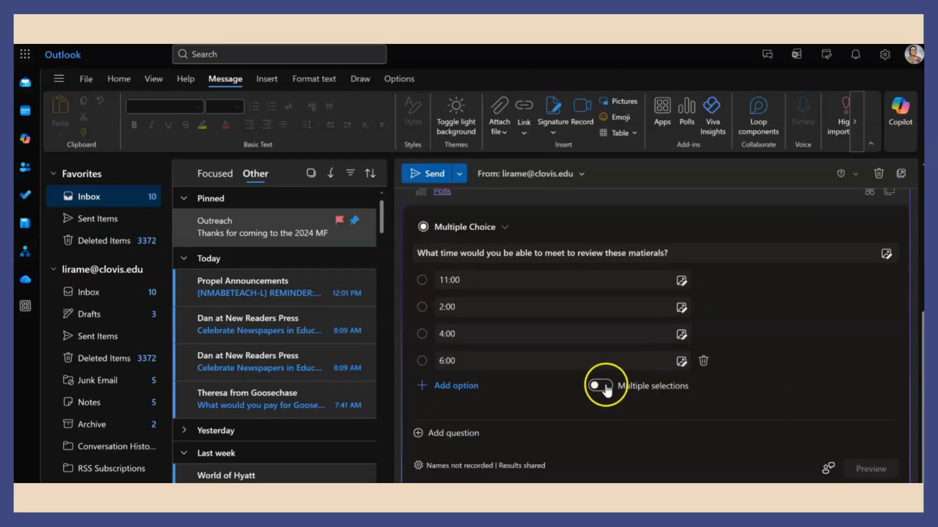